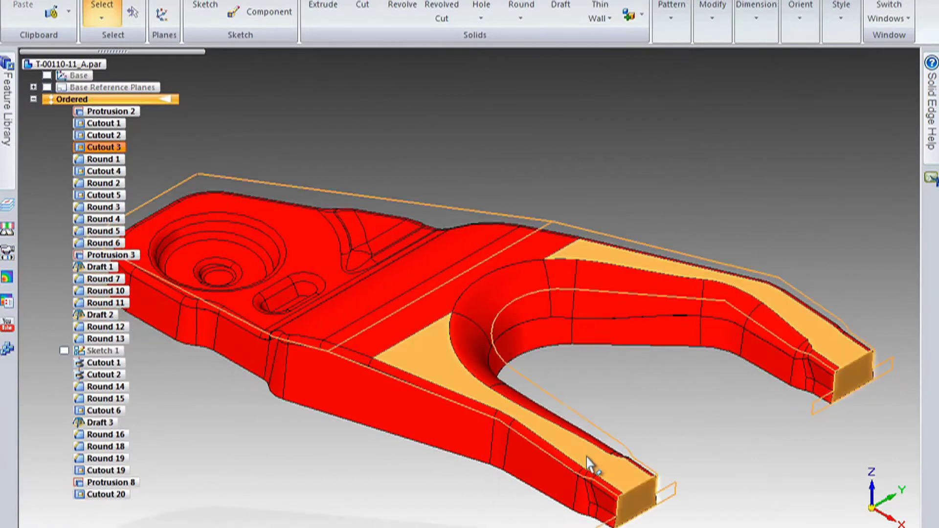
Add a new sheet metal body named Tab to the part
key("ctrl+f")
key("ctrl+i")
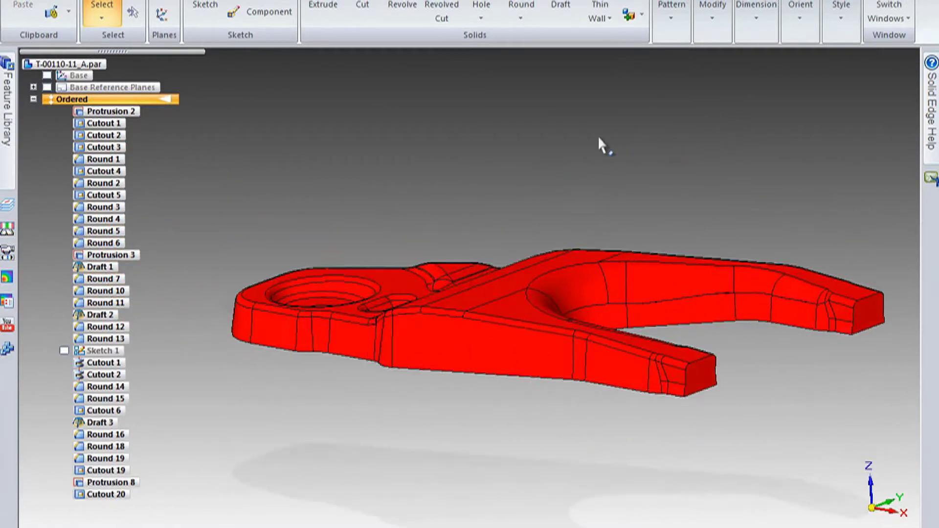
left_click(640, 15)
left_click(648, 34)
left_click(383, 222)
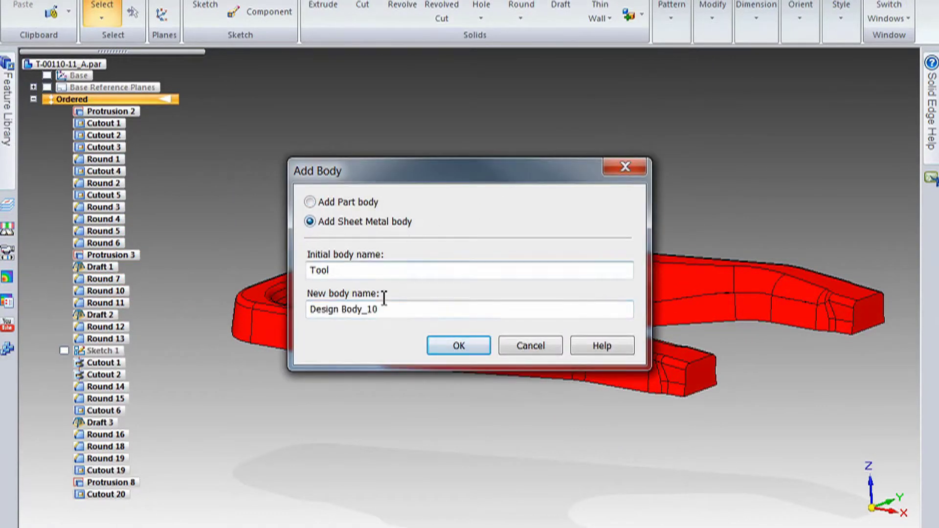
left_click(450, 345)
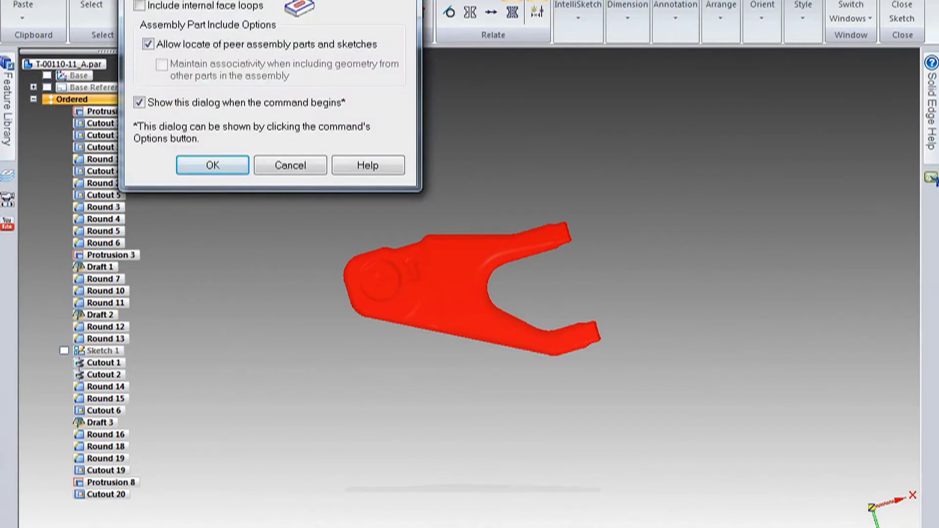
Project the part's outline onto the sketch with a 15 mm outward offset using single-face selection
left_click(225, 160)
left_click(392, 65)
left_click(403, 118)
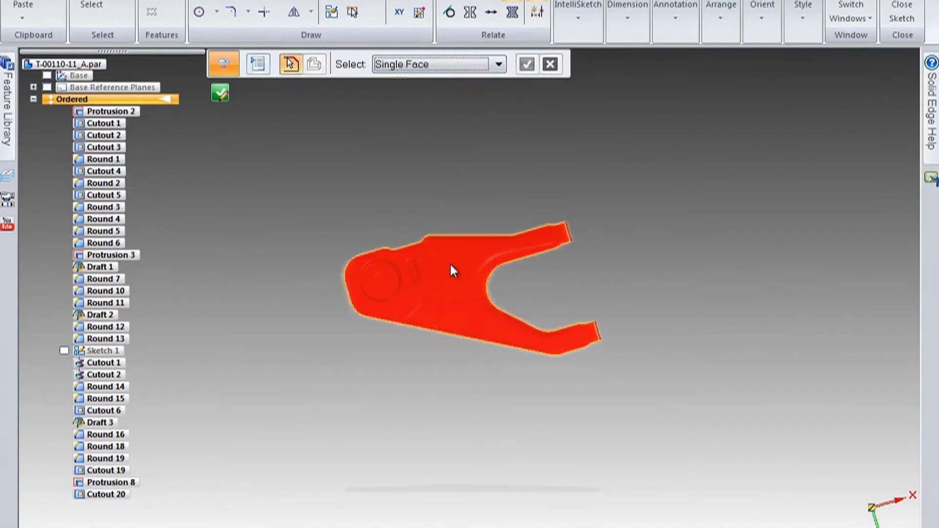
type("15")
key("Return")
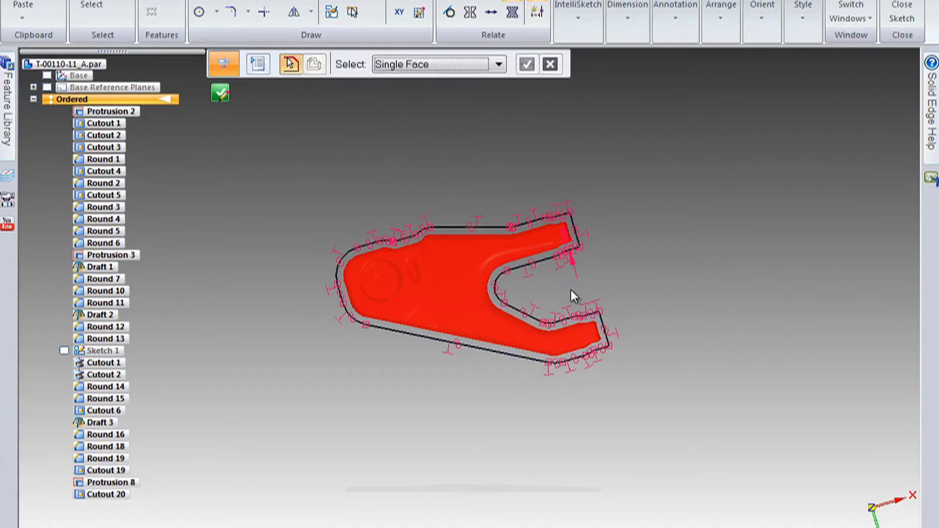
left_click(221, 93)
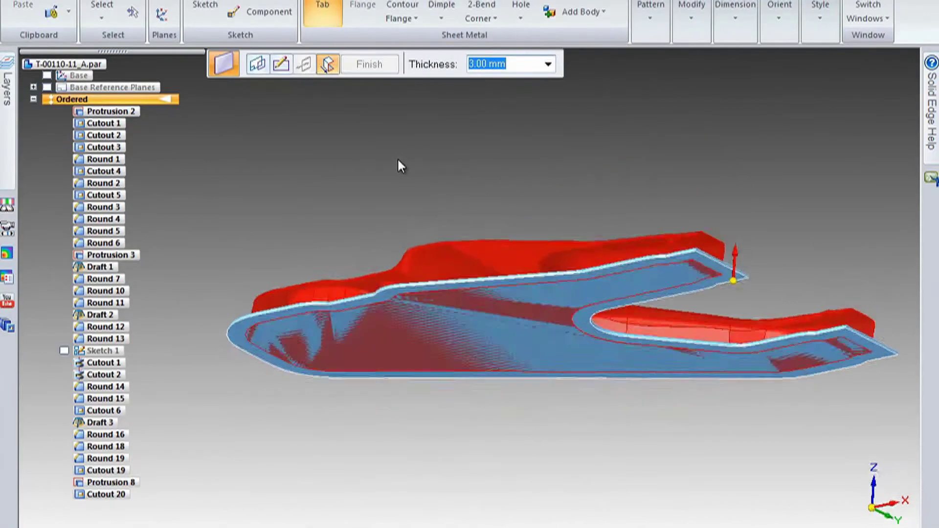
Emboss the Tab sheet using the red Tool body as the shape
left_click(441, 18)
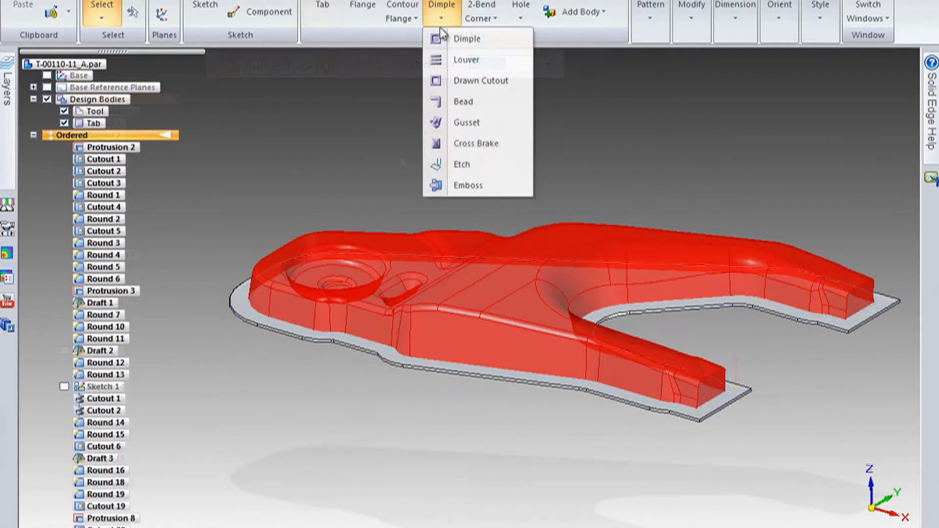
left_click(470, 185)
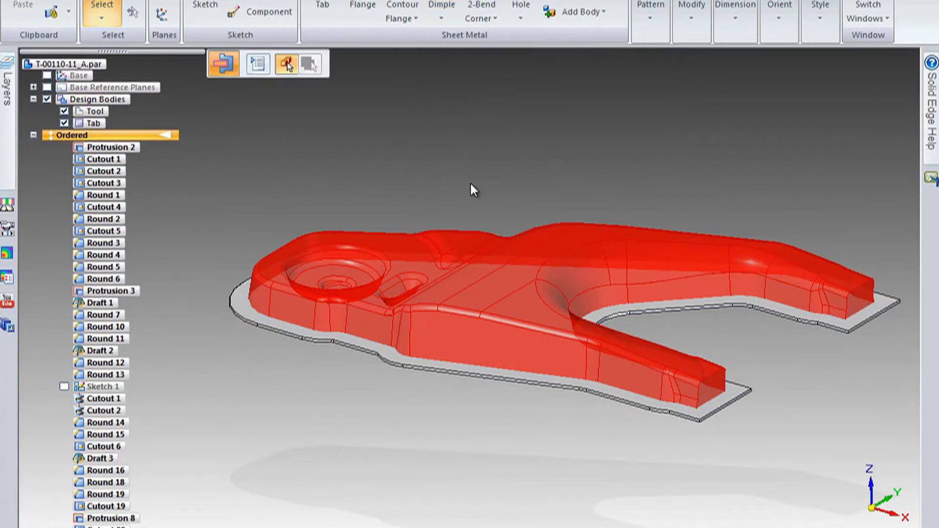
left_click(256, 281)
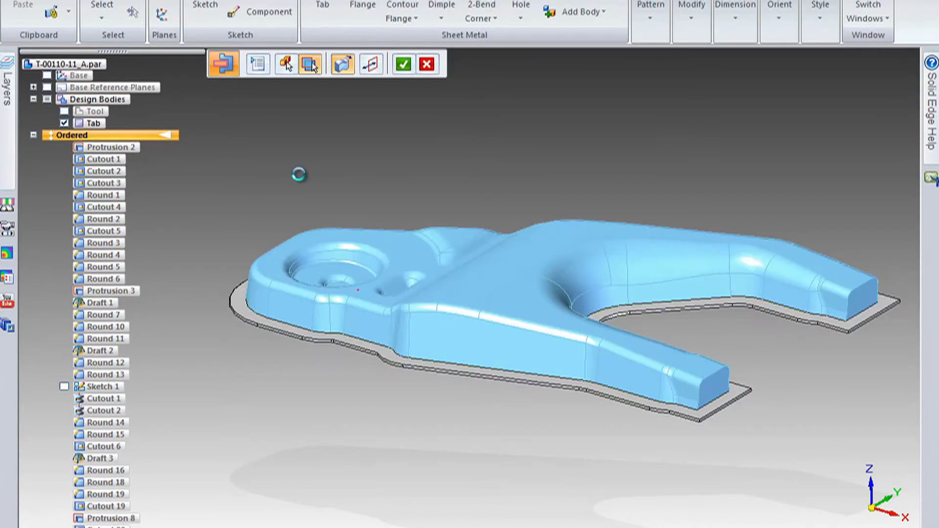
key("Escape")
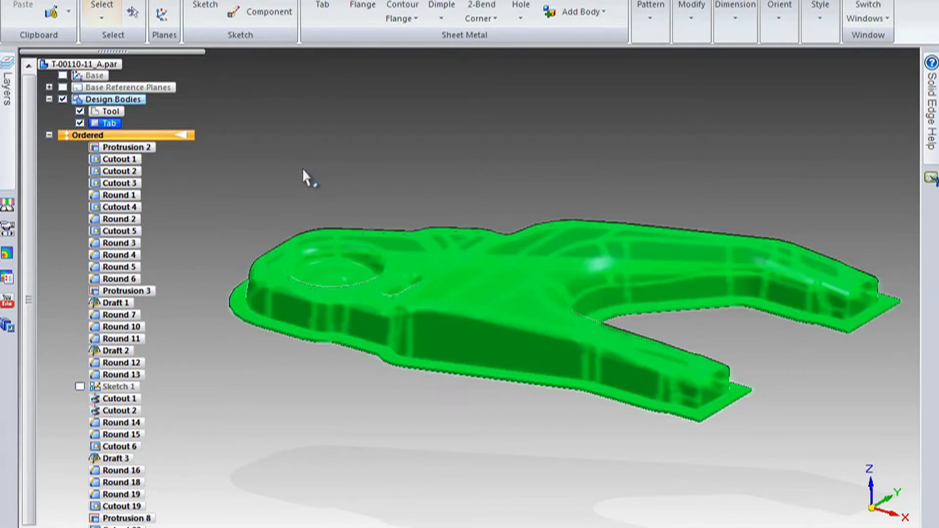
Convert the Tool body into a construction body and view the part from the top
right_click(115, 112)
left_click(161, 165)
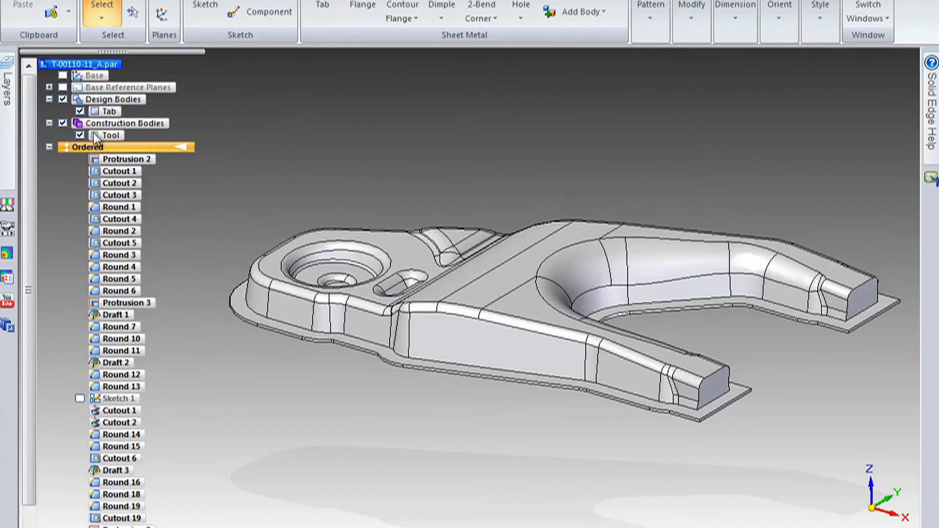
key("ctrl+t")
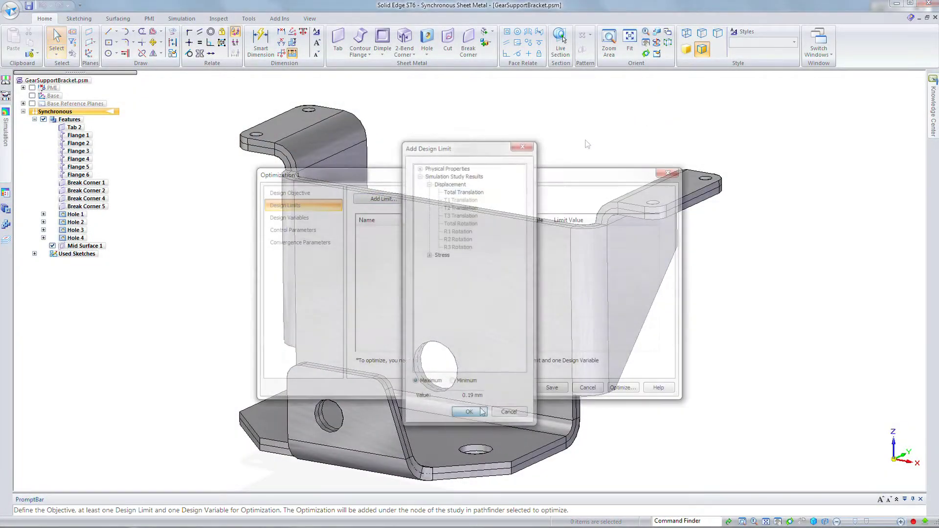
Apply a 0.19 mm Total Translation limit, optimize, and review the Mass Vs Iteration chart
left_click(540, 232)
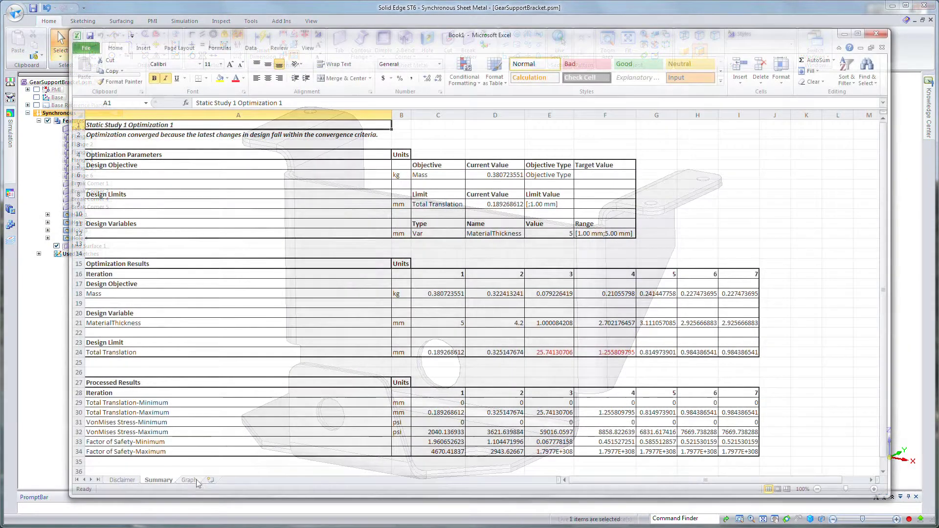
left_click(195, 481)
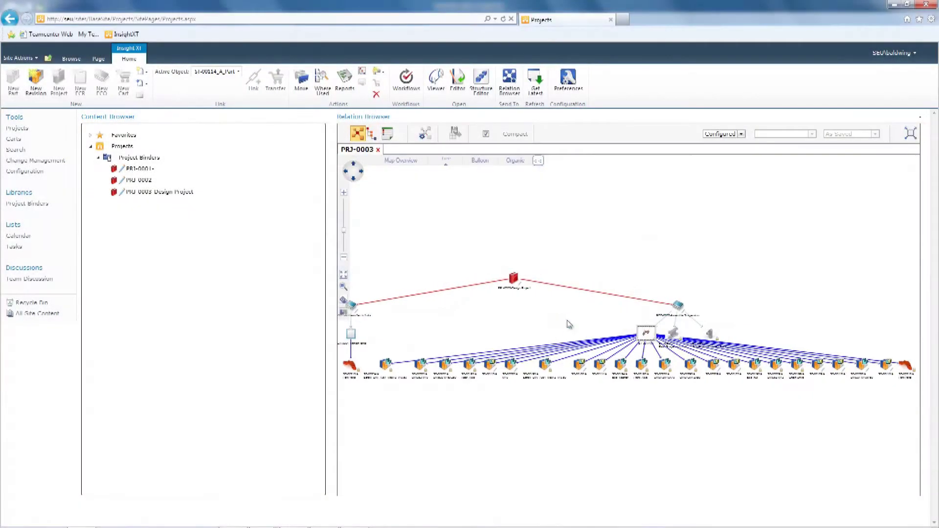
Show a 3-D preview card of the ST-00114/A assembly and move it aside
left_click(645, 334)
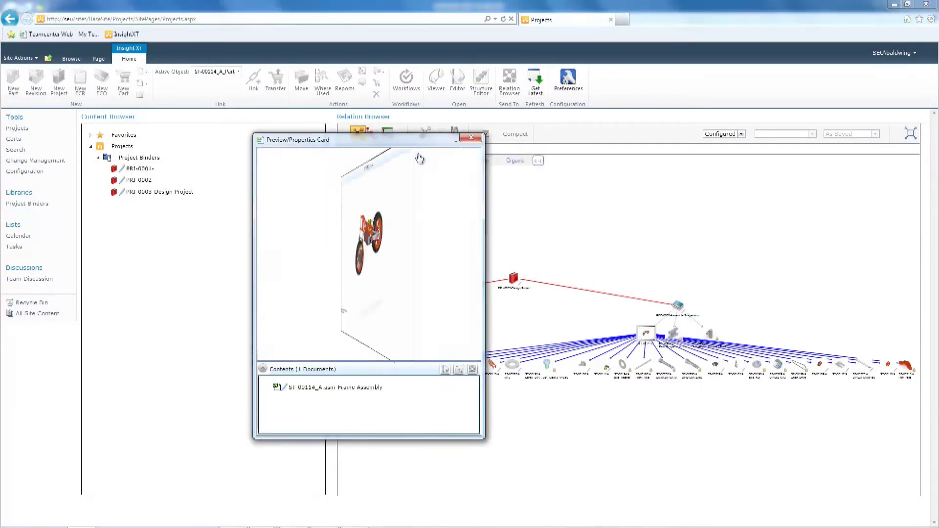
left_click(420, 159)
left_click_drag(429, 139, 293, 176)
Pan and zoom the PRJ-0003 relation graph, then apply the Organic radial layout
scroll(680, 399, "up", 5)
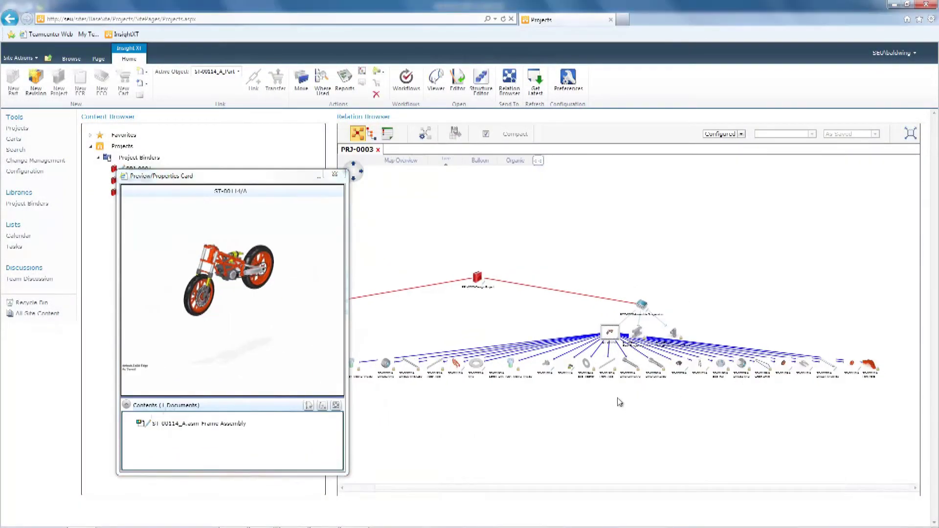
left_click_drag(668, 397, 465, 419)
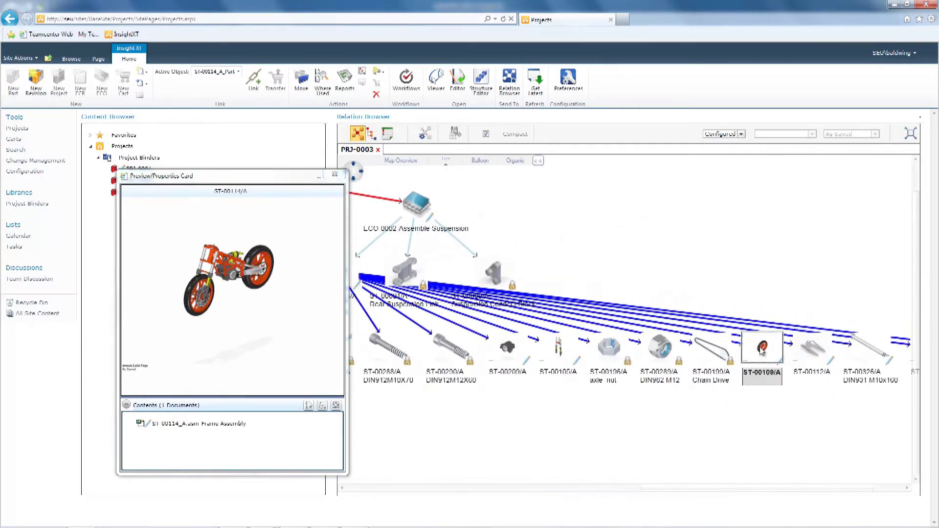
scroll(762, 348, "down", 5)
left_click(517, 162)
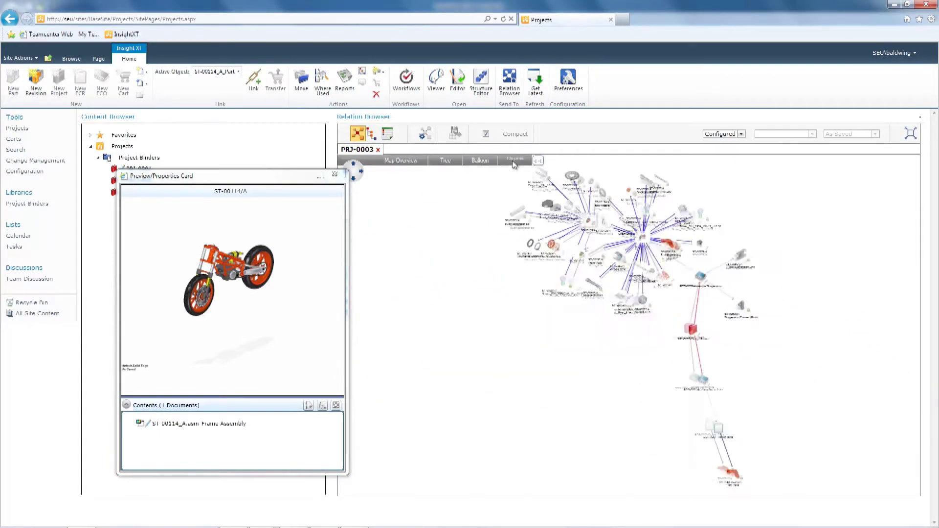
Run the SE Racing Frame saved search and open ST 00114_A.asm from the results
left_click(396, 87)
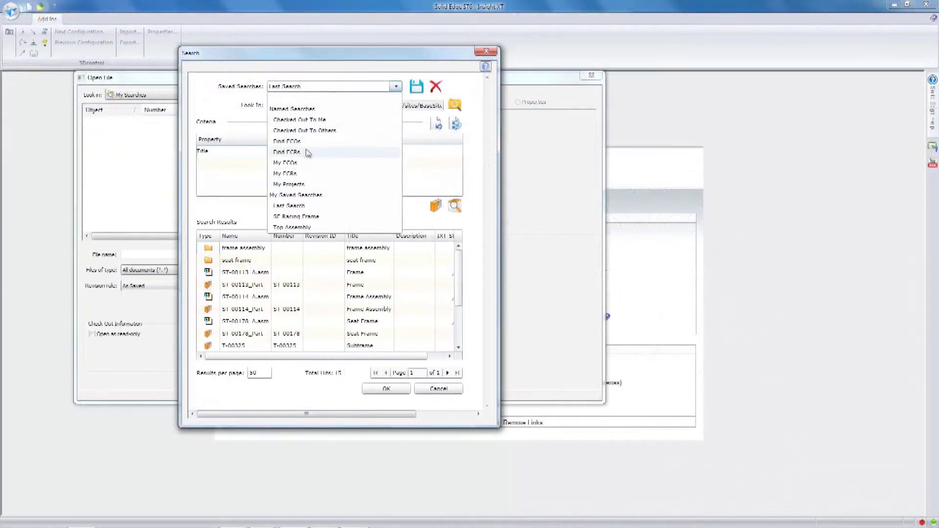
left_click(300, 217)
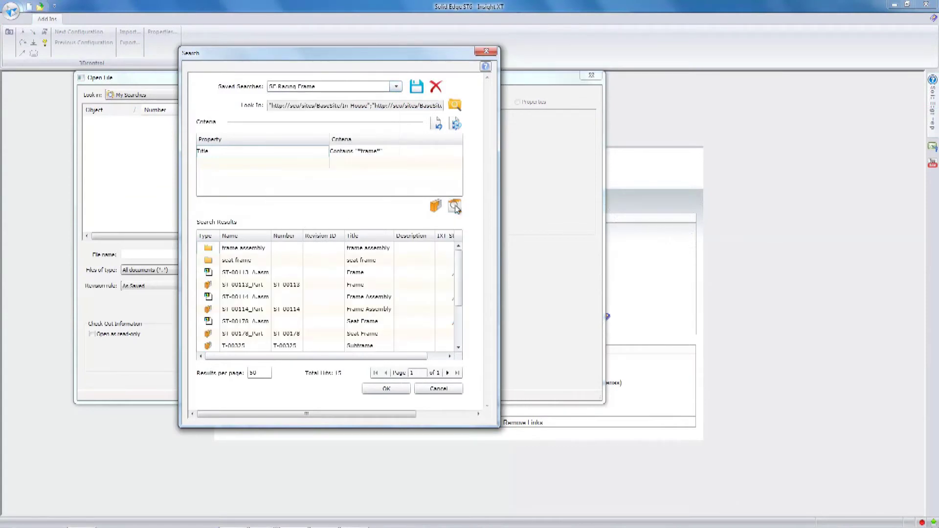
left_click(386, 388)
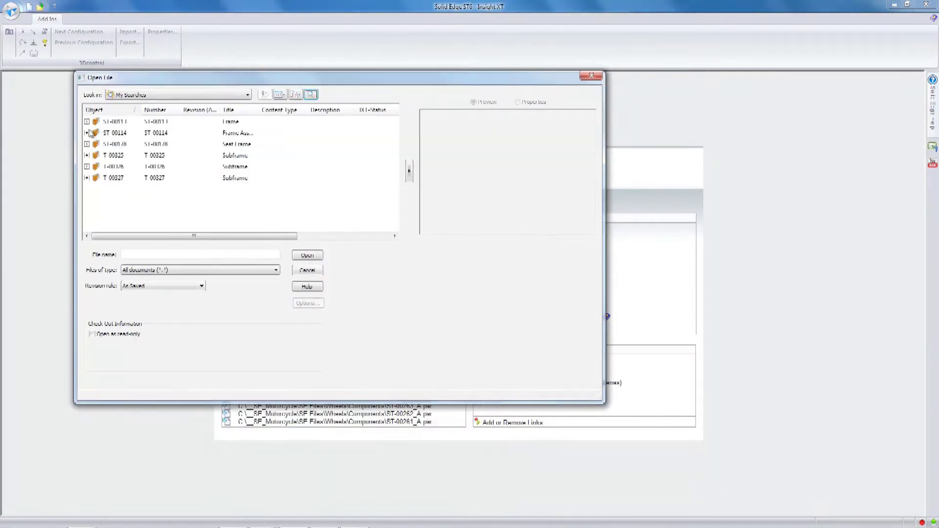
left_click(95, 144)
left_click(124, 155)
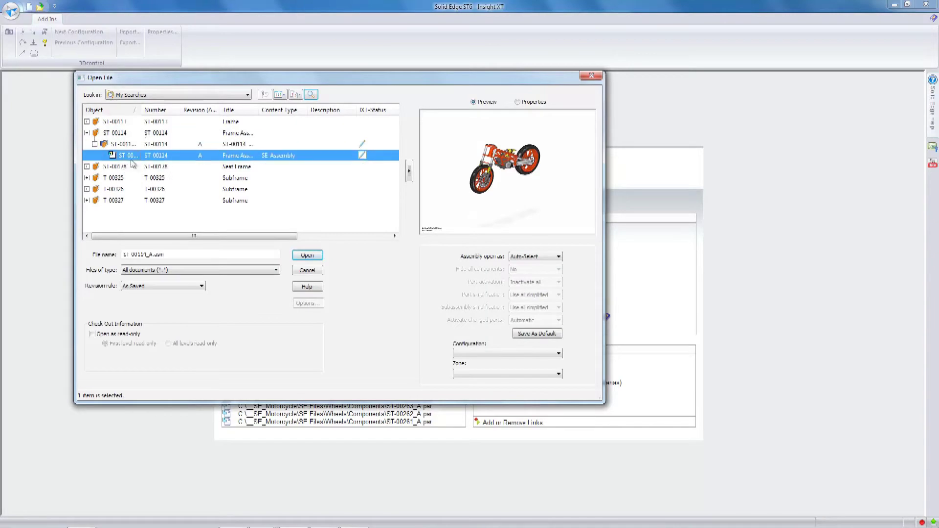
left_click(307, 255)
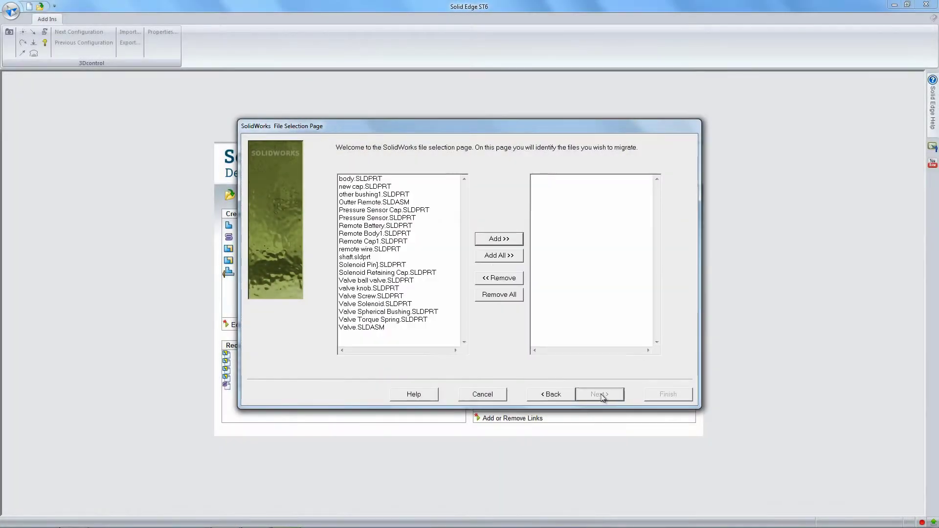
Complete the SolidWorks migration wizard and open Valve.asm with its Default member
left_click(601, 395)
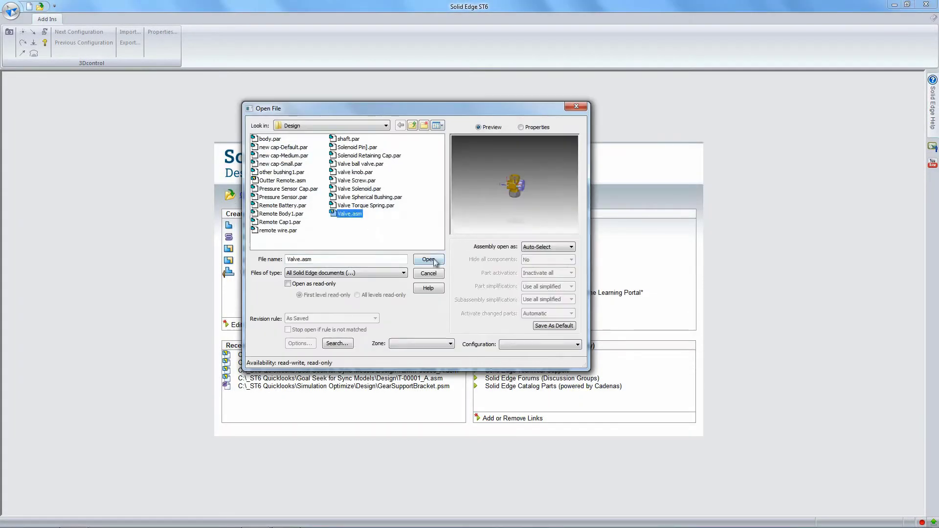
left_click(543, 269)
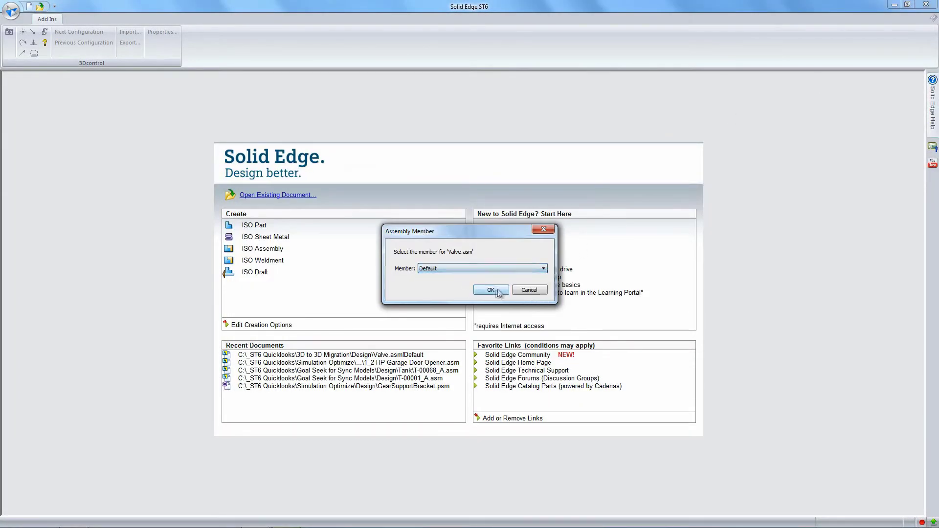
left_click(498, 291)
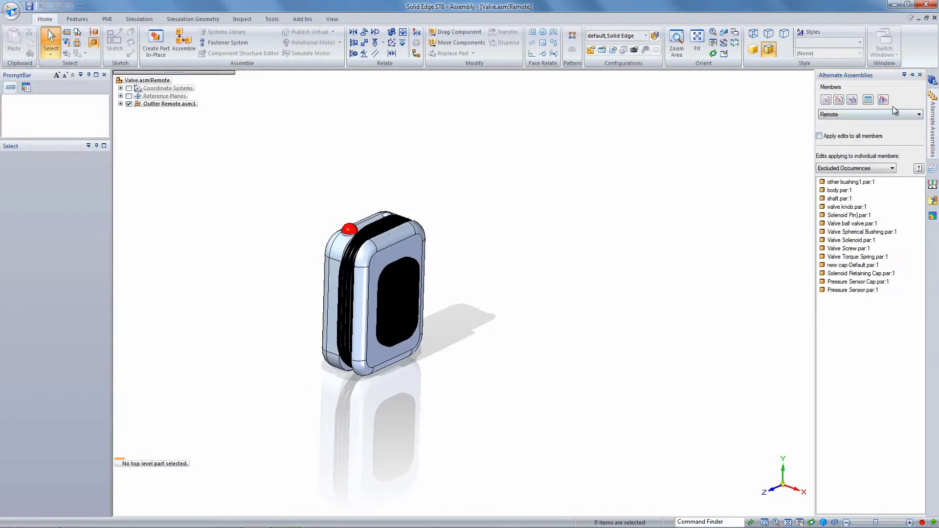
Switch to the Internal member and move the bottom nut down 0.05 in, then orbit
left_click(843, 135)
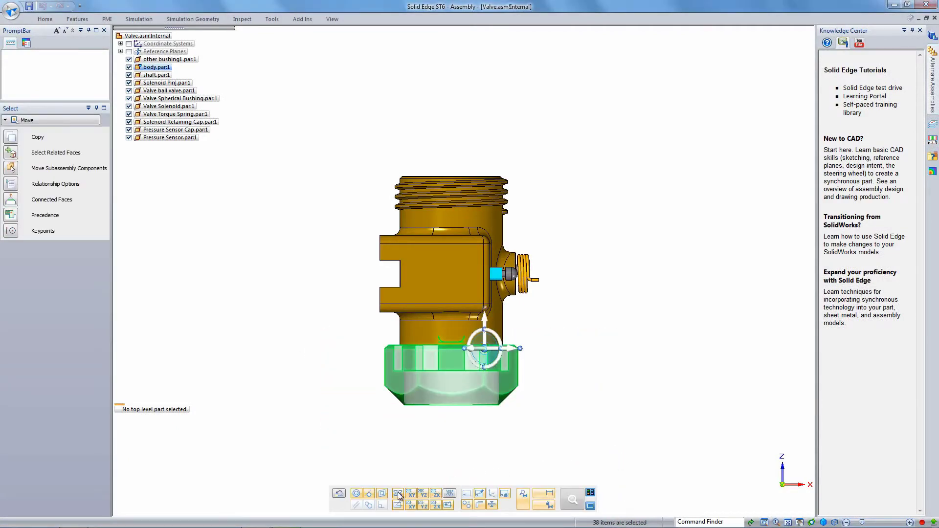
left_click(485, 323)
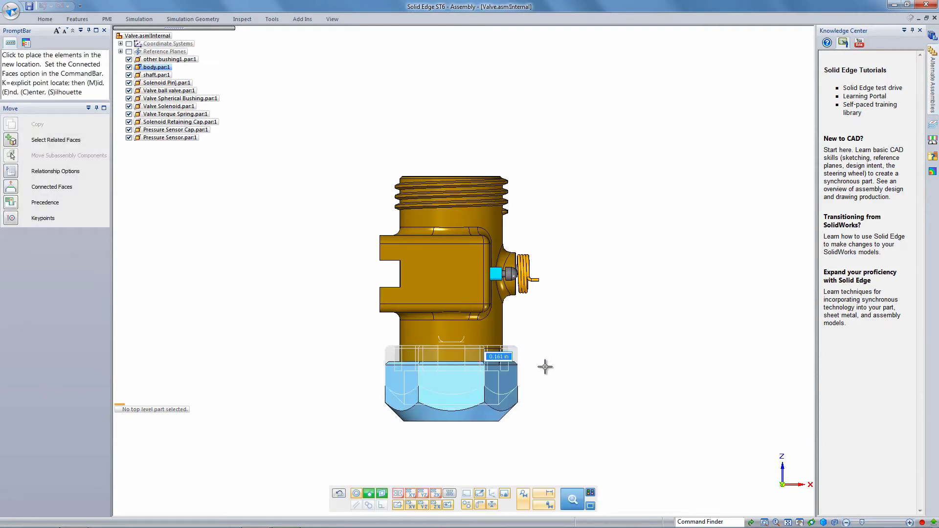
type(".")
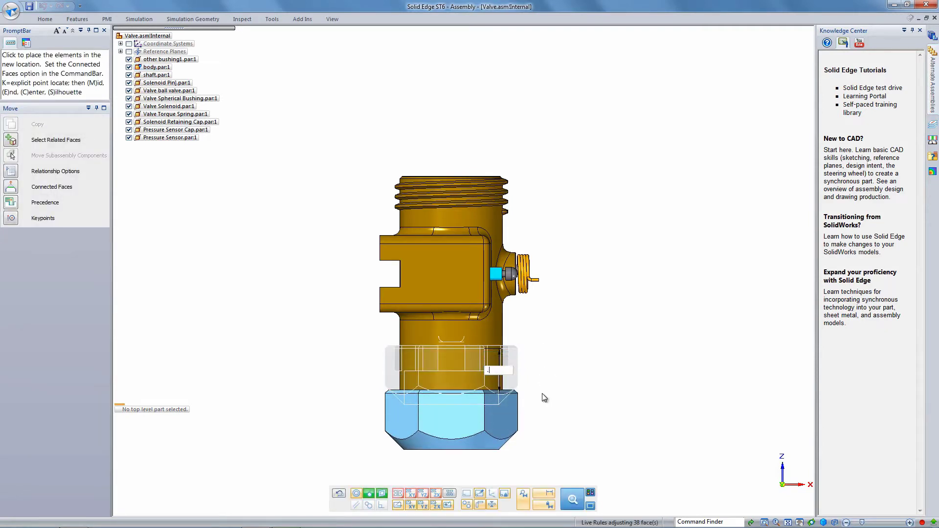
type("05")
key("Return")
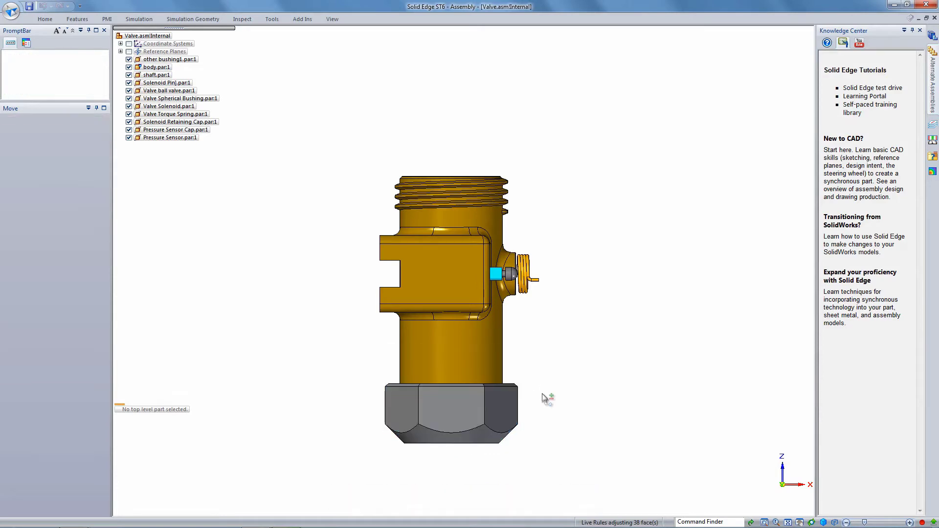
middle_click_drag(573, 390, 642, 294)
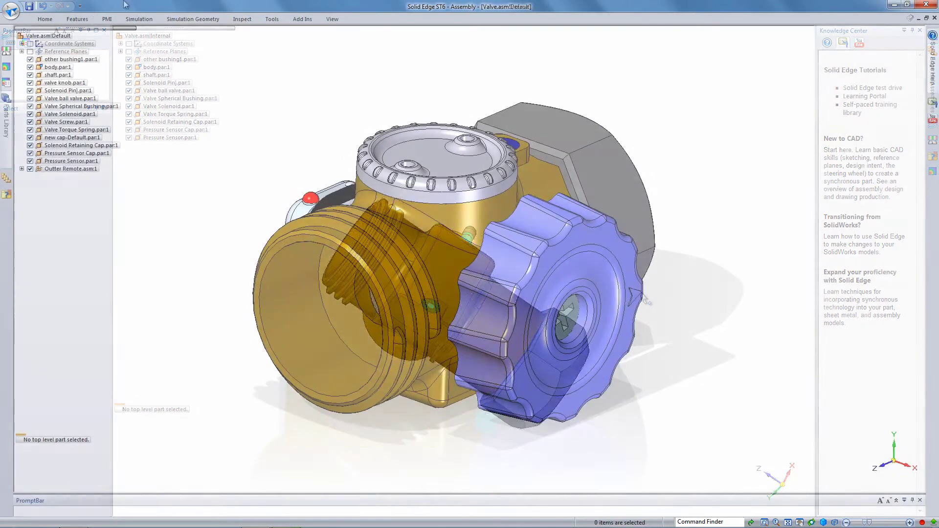
Apply a guided interface theme and open Alternate Assemblies via a Command Finder search for 'alternate'
left_click(80, 6)
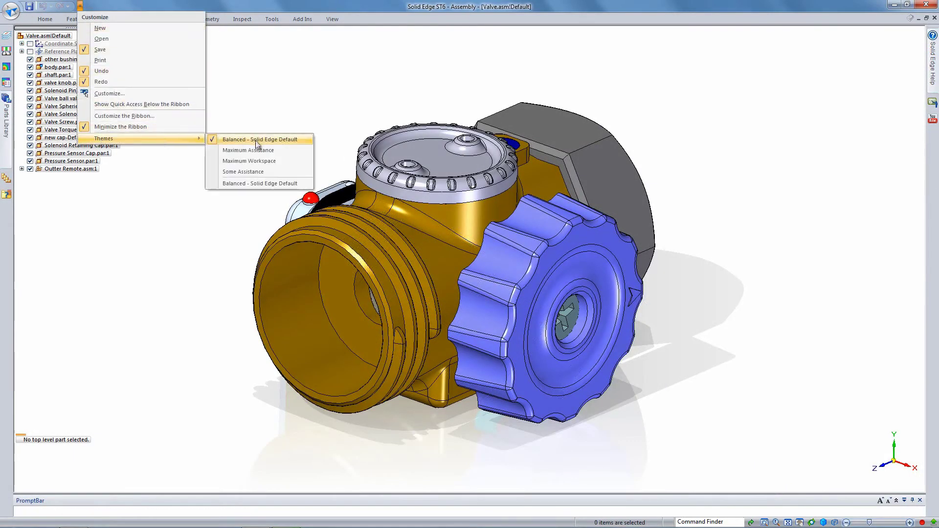
left_click(249, 150)
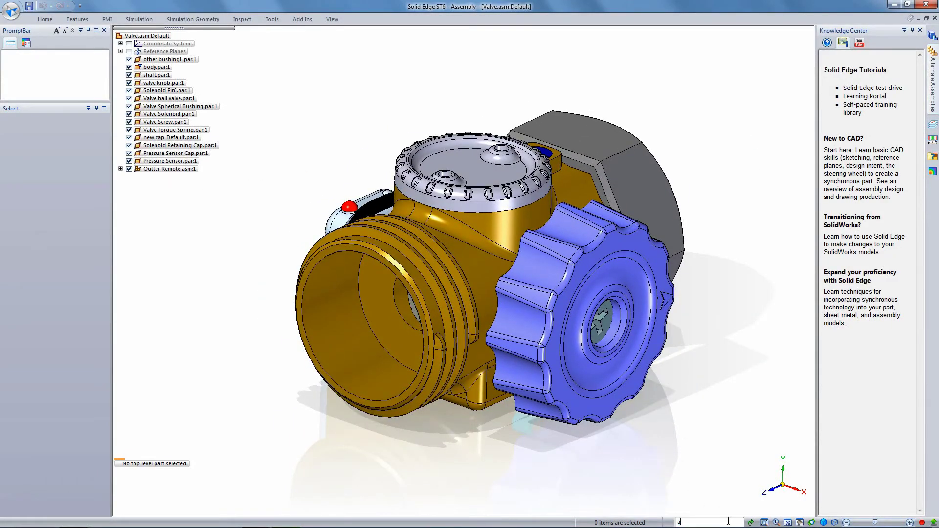
key("Return")
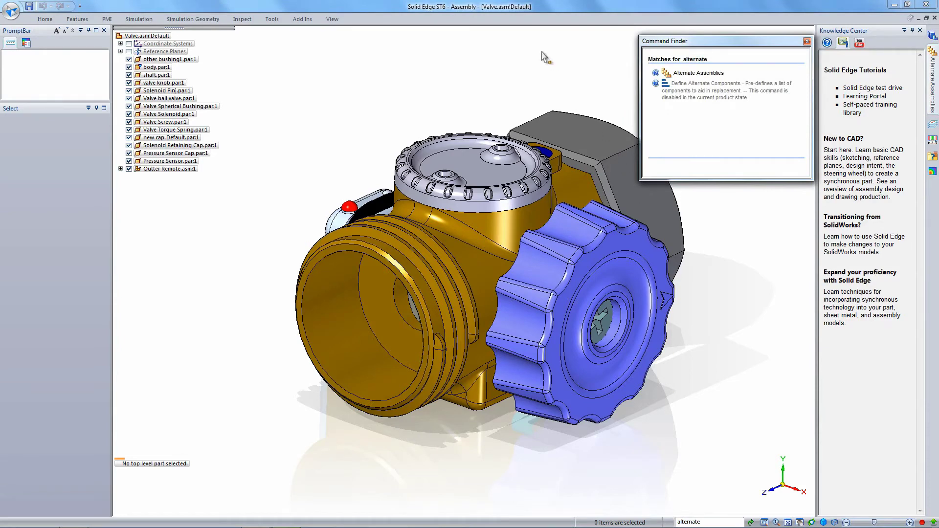
left_click(700, 73)
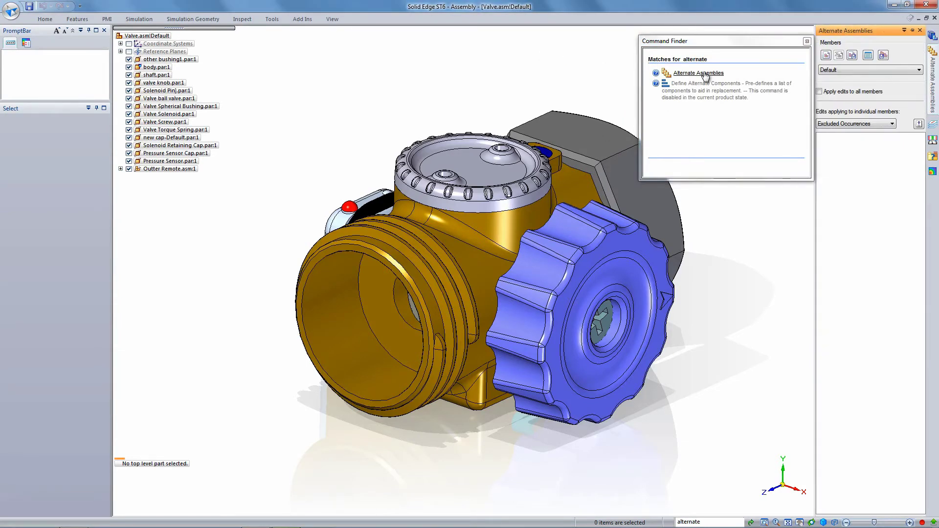
left_click(807, 41)
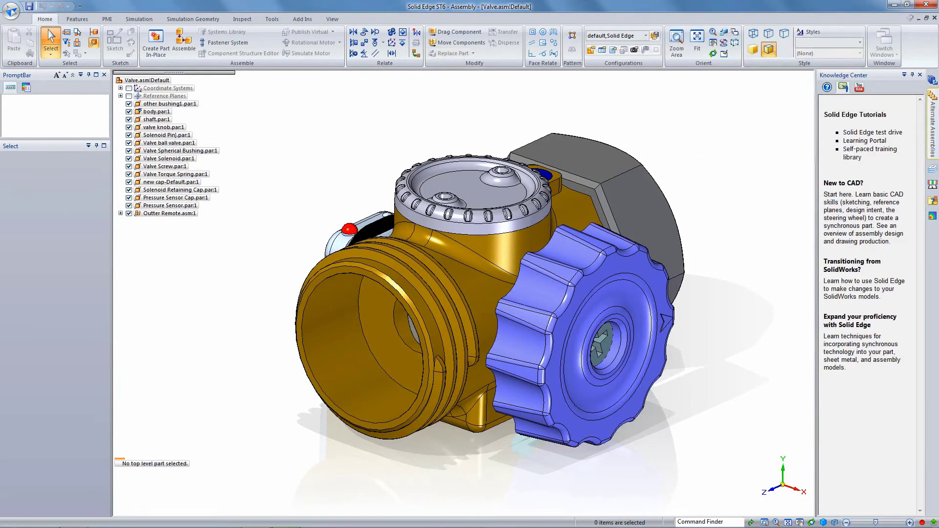